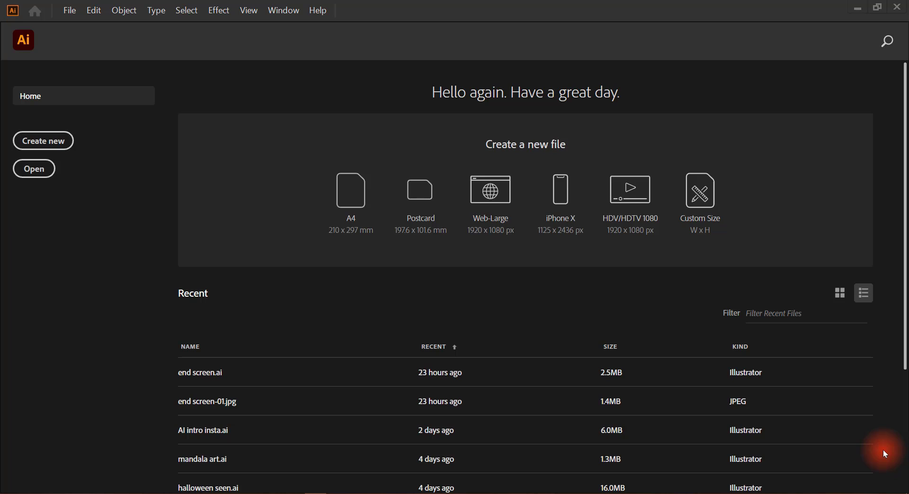
Create a new one-artboard document from the A4 preset in landscape orientation with points as units
{"action": "left_click", "coordinate": [50, 142]}
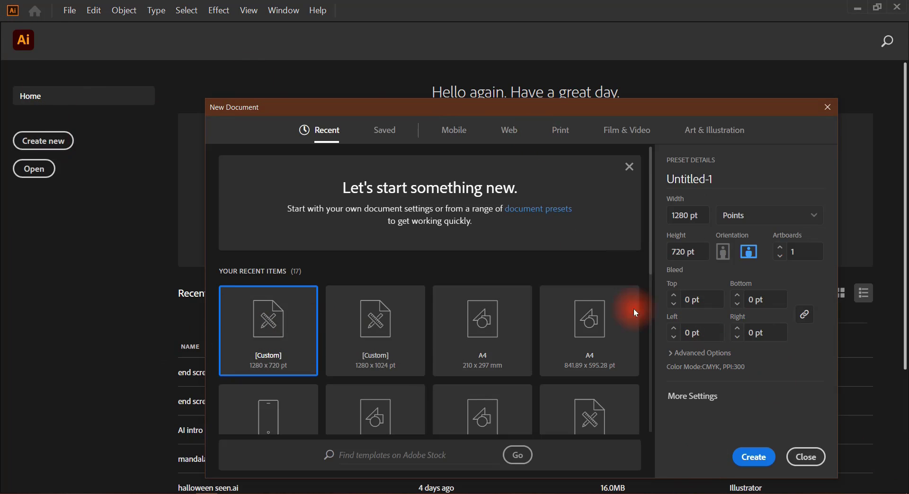
{"action": "left_click", "coordinate": [478, 337]}
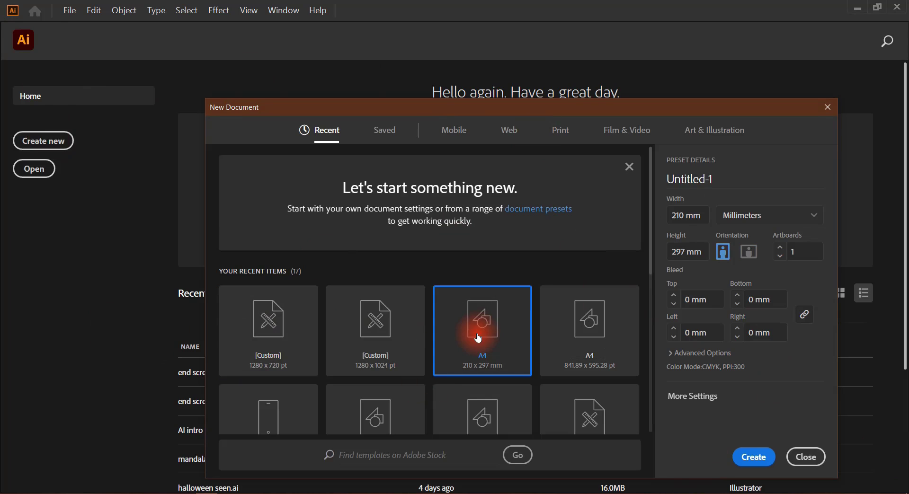
{"action": "left_click", "coordinate": [743, 226]}
{"action": "left_click", "coordinate": [757, 234]}
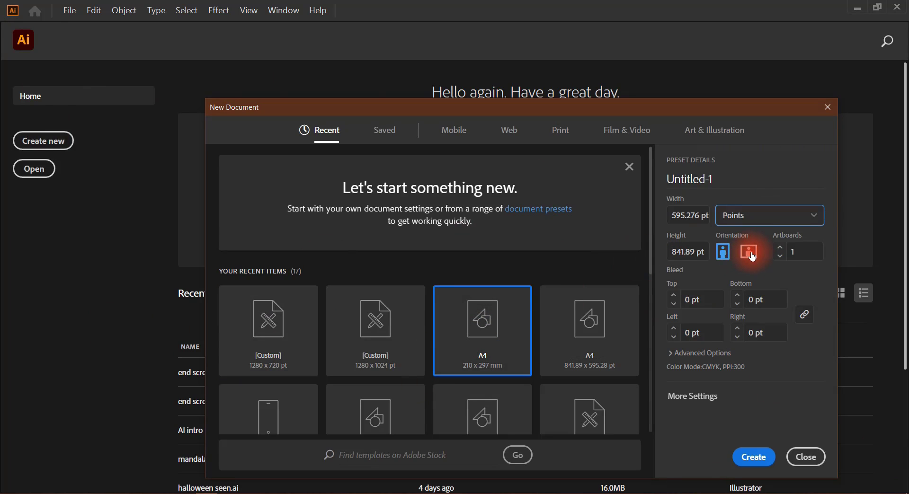
{"action": "left_click", "coordinate": [751, 256]}
{"action": "left_click", "coordinate": [754, 457]}
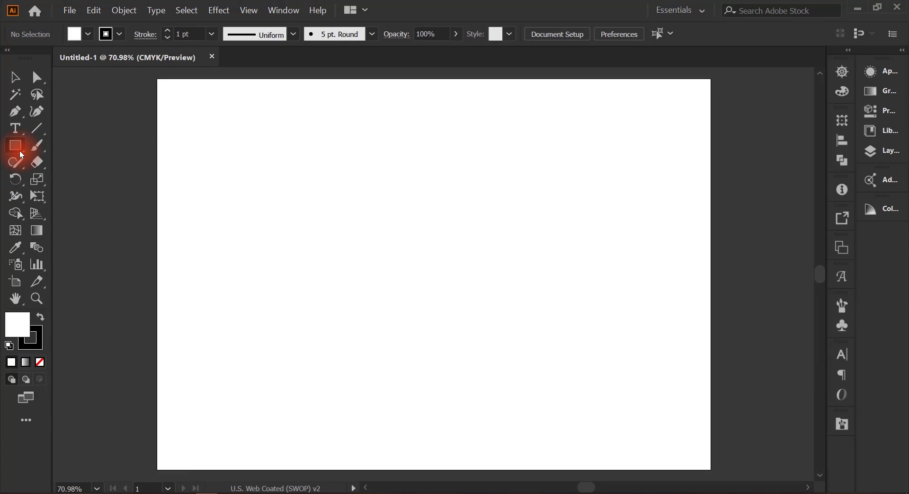
Draw a rectangle about 453 x 256 pt and position it near the middle of the artboard
{"action": "left_click_drag", "start_coordinate": [21, 155], "coordinate": [96, 155]}
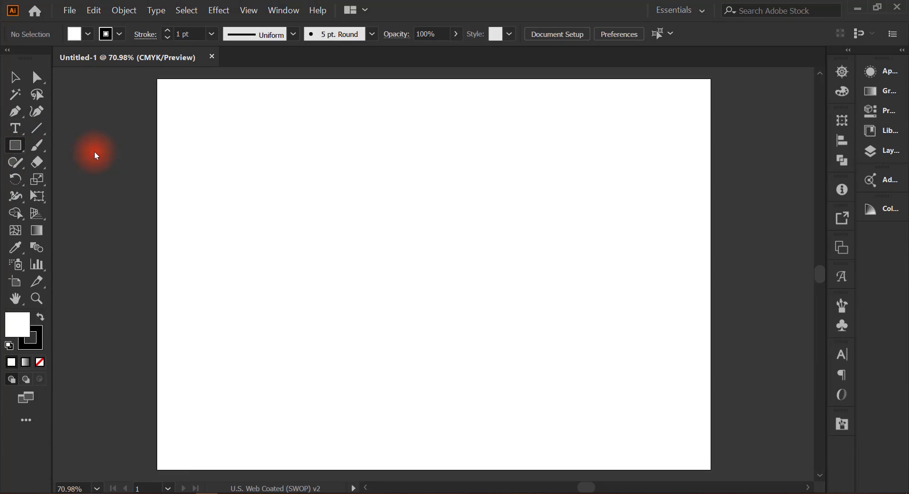
{"action": "left_click_drag", "start_coordinate": [264, 211], "coordinate": [563, 380]}
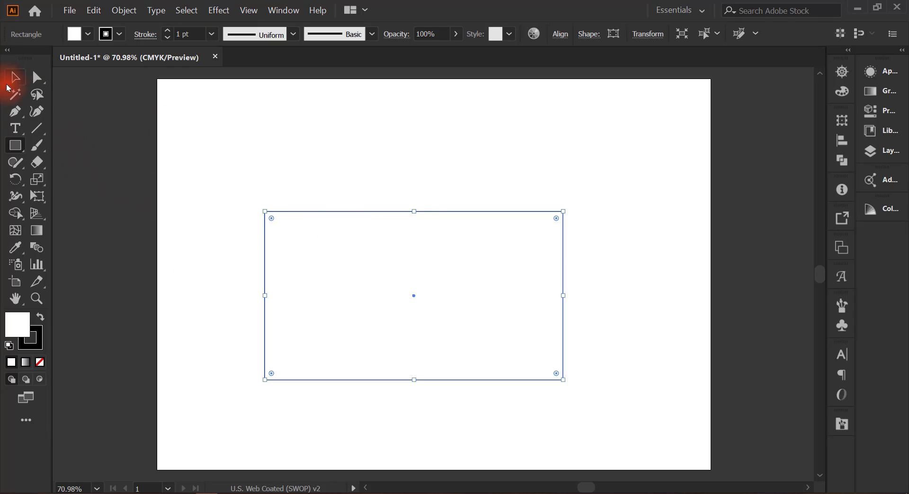
{"action": "mouse_move", "coordinate": [414, 302]}
{"action": "left_mouse_down"}
{"action": "mouse_move", "coordinate": [383, 325]}
{"action": "mouse_move", "coordinate": [368, 320]}
{"action": "mouse_move", "coordinate": [377, 297]}
{"action": "mouse_move", "coordinate": [405, 290]}
{"action": "left_mouse_up"}
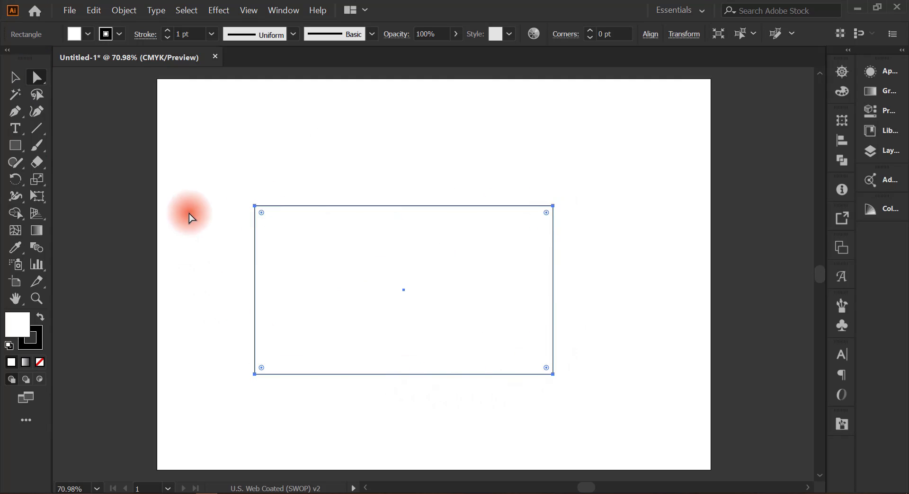
Select only the rectangle's upper-left anchor point and round that corner to a 256.11 pt radius
{"action": "left_click", "coordinate": [204, 156]}
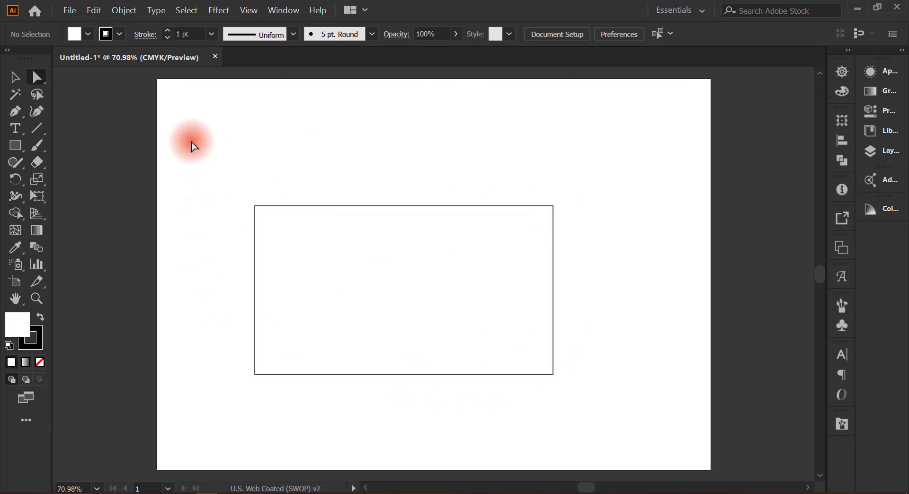
{"action": "left_click", "coordinate": [363, 251]}
{"action": "scroll", "coordinate": [340, 248], "scroll_direction": "up", "scroll_amount": 5}
{"action": "scroll", "coordinate": [383, 208], "scroll_direction": "up", "scroll_amount": 3}
{"action": "scroll", "coordinate": [638, 230], "scroll_direction": "down", "scroll_amount": 3}
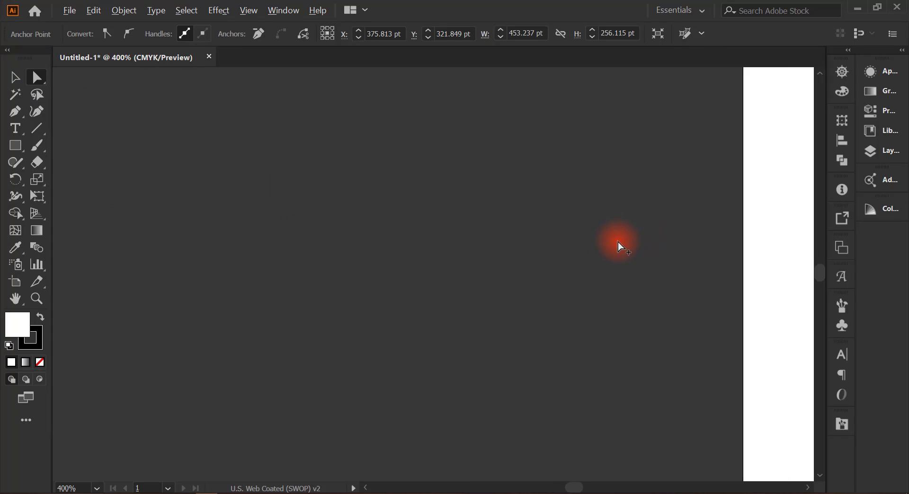
{"action": "scroll", "coordinate": [618, 242], "scroll_direction": "down", "scroll_amount": 1}
{"action": "left_click_drag", "start_coordinate": [596, 288], "coordinate": [448, 231]}
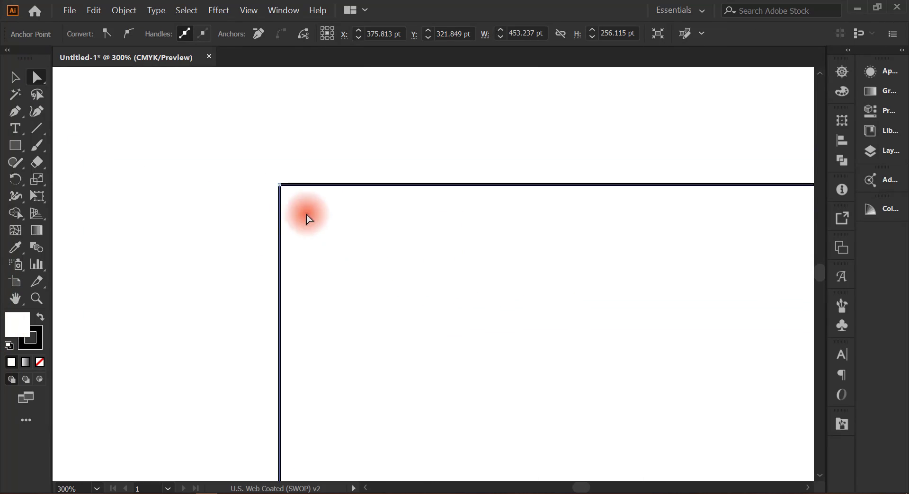
{"action": "left_click", "coordinate": [279, 185]}
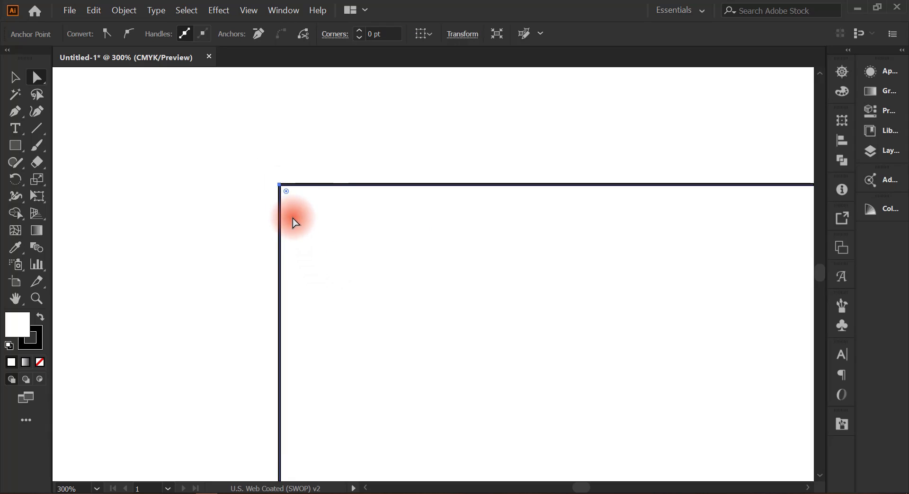
{"action": "scroll", "coordinate": [293, 217], "scroll_direction": "down", "scroll_amount": 6}
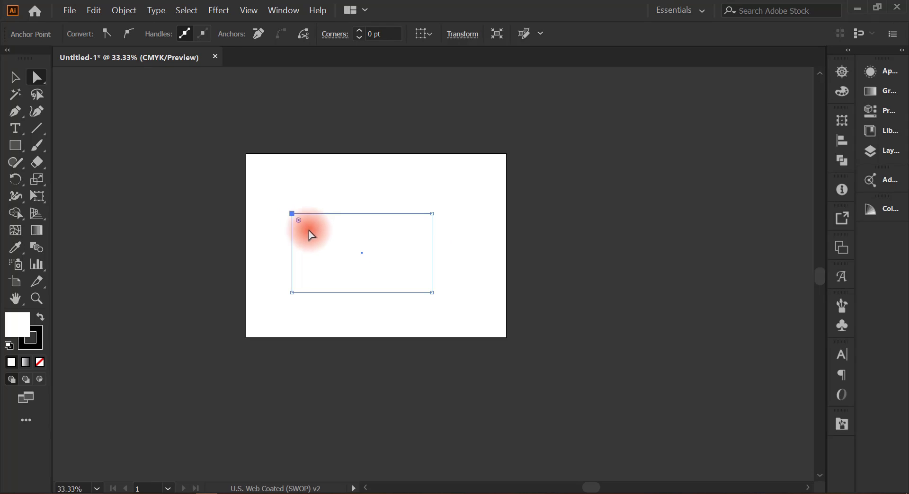
{"action": "scroll", "coordinate": [307, 231], "scroll_direction": "up", "scroll_amount": 4}
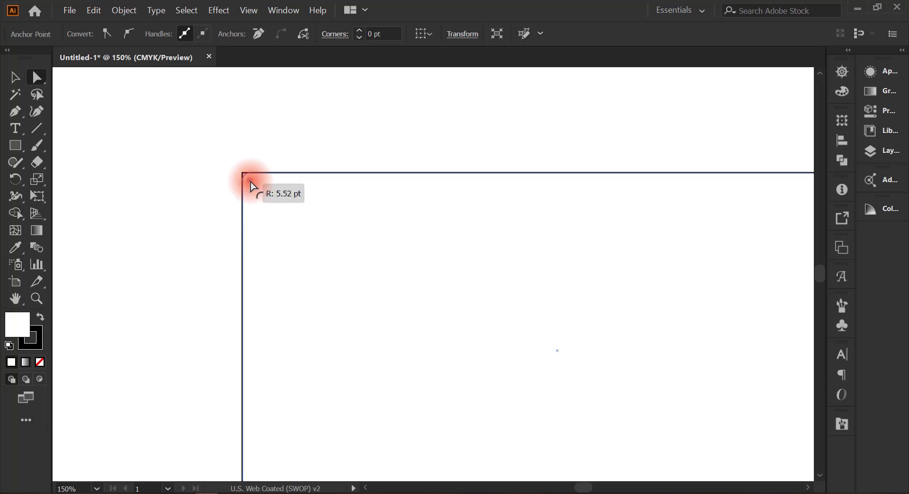
{"action": "left_click_drag", "start_coordinate": [251, 186], "coordinate": [844, 490]}
{"action": "scroll", "coordinate": [633, 407], "scroll_direction": "down", "scroll_amount": 5}
{"action": "left_click_drag", "start_coordinate": [546, 315], "coordinate": [298, 63]}
{"action": "left_click_drag", "start_coordinate": [410, 146], "coordinate": [410, 222]}
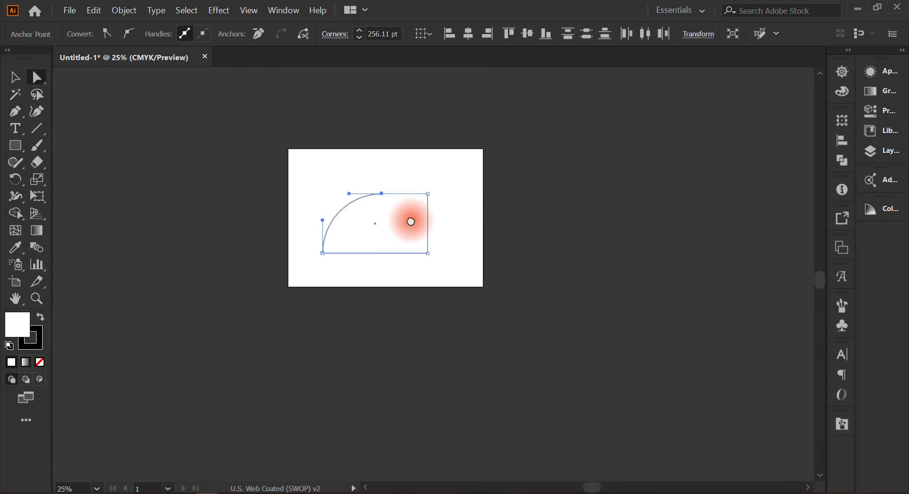
{"action": "scroll", "coordinate": [411, 222], "scroll_direction": "up", "scroll_amount": 4}
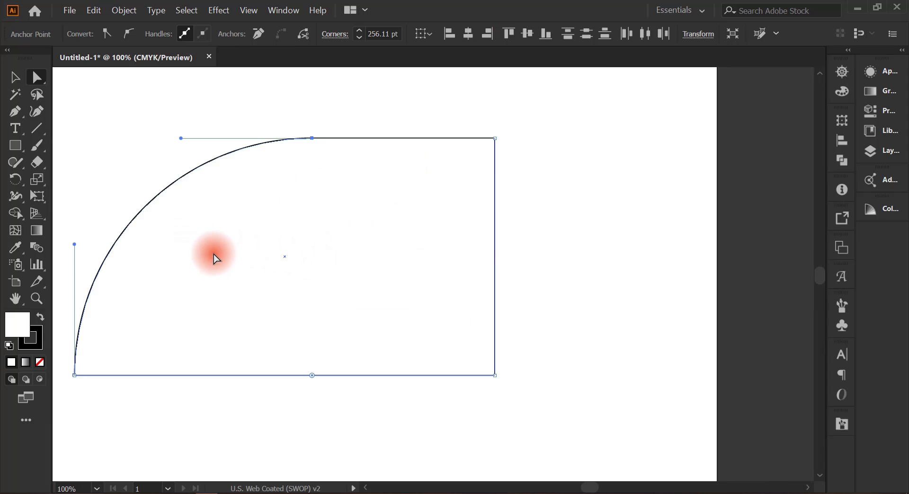
Undo the corner rounding and round the upper-left corner again to a 256.11 pt radius
{"action": "key", "text": "ctrl+z"}
{"action": "left_click_drag", "start_coordinate": [81, 149], "coordinate": [395, 320]}
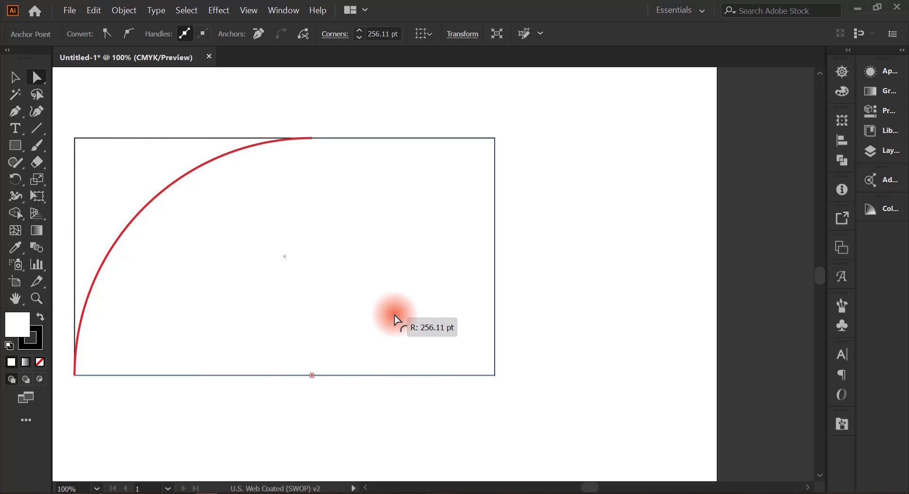
{"action": "left_click_drag", "start_coordinate": [396, 320], "coordinate": [395, 320]}
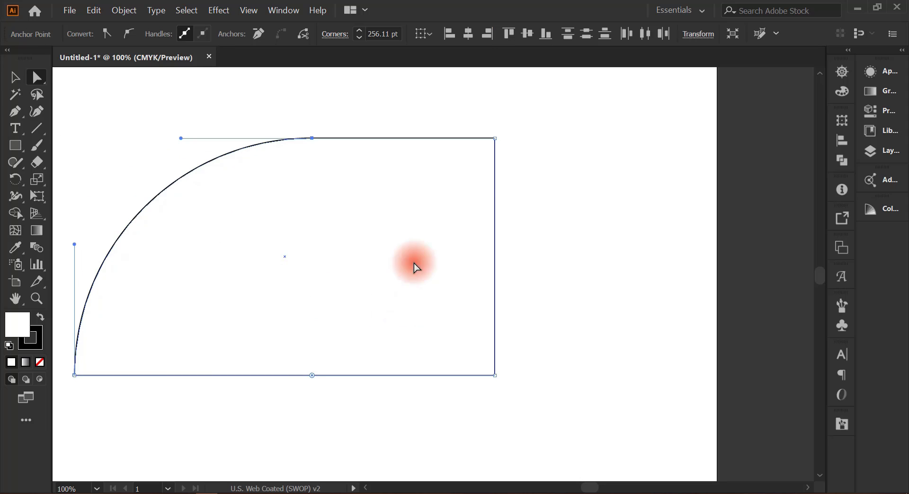
Try to round the rectangle's upper-right corner, and undo the corner rounding to restore the plain rectangle
{"action": "left_click_drag", "start_coordinate": [520, 124], "coordinate": [470, 173]}
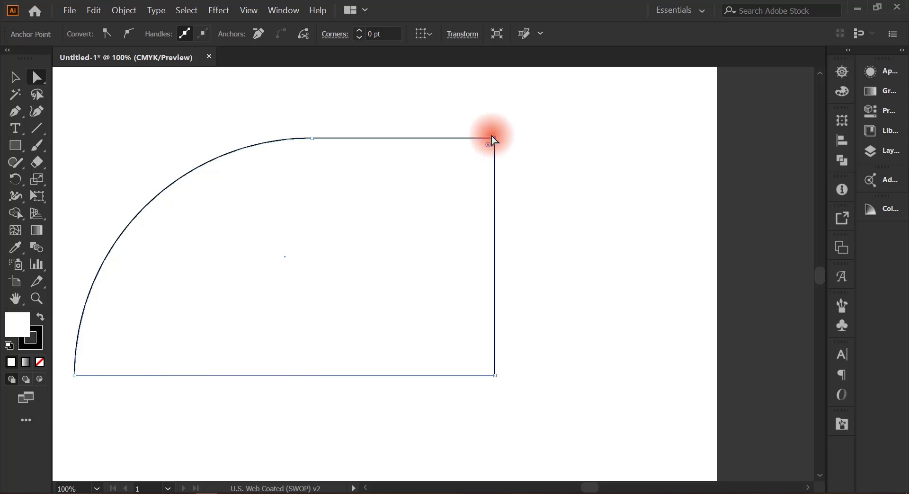
{"action": "left_click", "coordinate": [495, 142]}
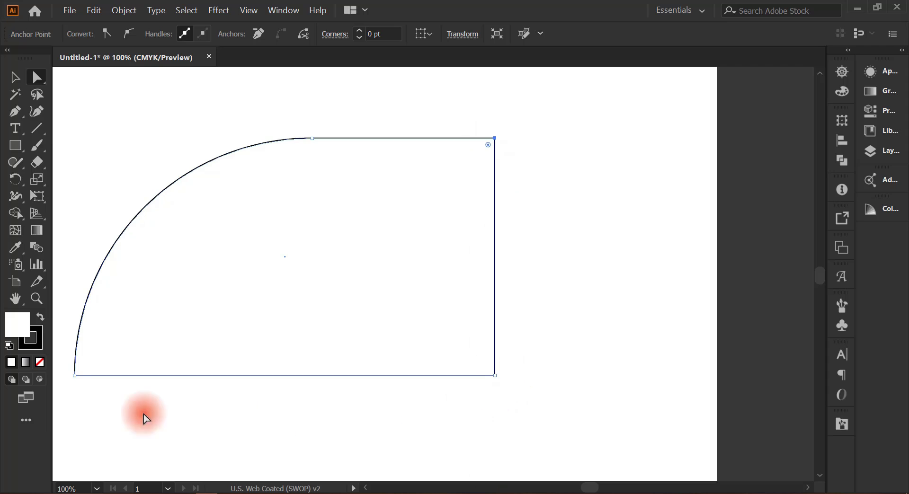
{"action": "left_click_drag", "start_coordinate": [488, 145], "coordinate": [216, 310]}
{"action": "key", "text": "ctrl+z"}
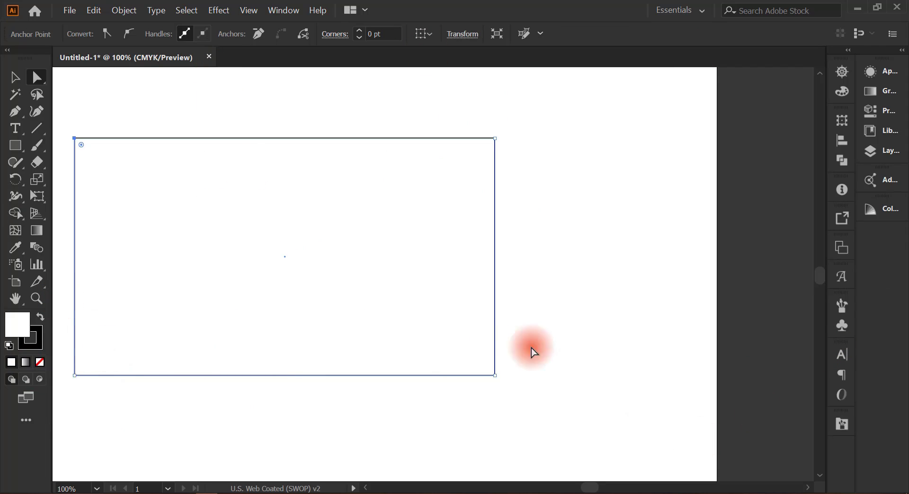
Select all four corners, round them together to a 128.06 pt radius, and bring the radius back to 0 pt
{"action": "left_click_drag", "start_coordinate": [61, 114], "coordinate": [531, 405]}
{"action": "left_click_drag", "start_coordinate": [488, 145], "coordinate": [284, 307]}
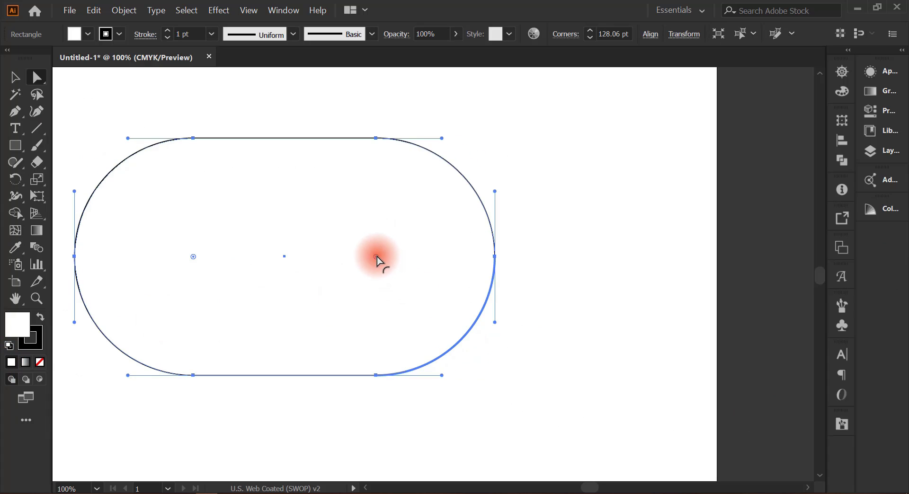
{"action": "left_click_drag", "start_coordinate": [376, 257], "coordinate": [812, 96]}
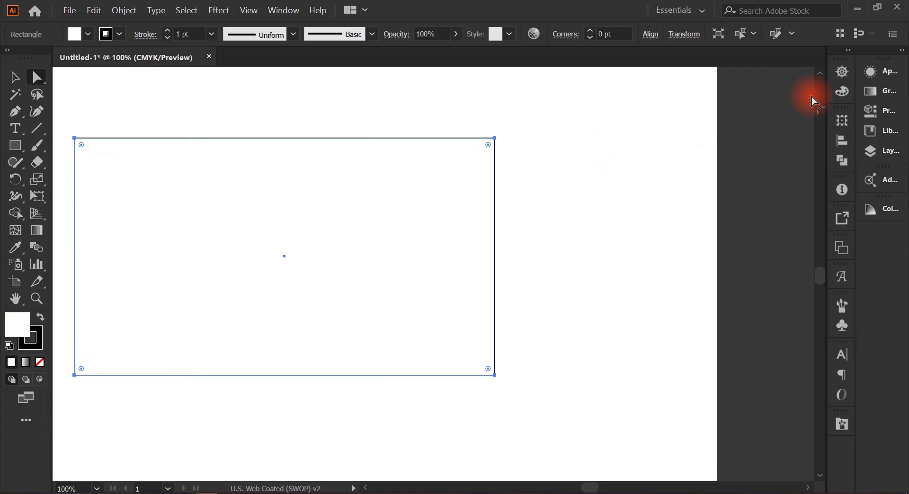
Move the upper-right anchor out to the artboard's right edge and the lower-right anchor down and slightly right
{"action": "left_click", "coordinate": [355, 375]}
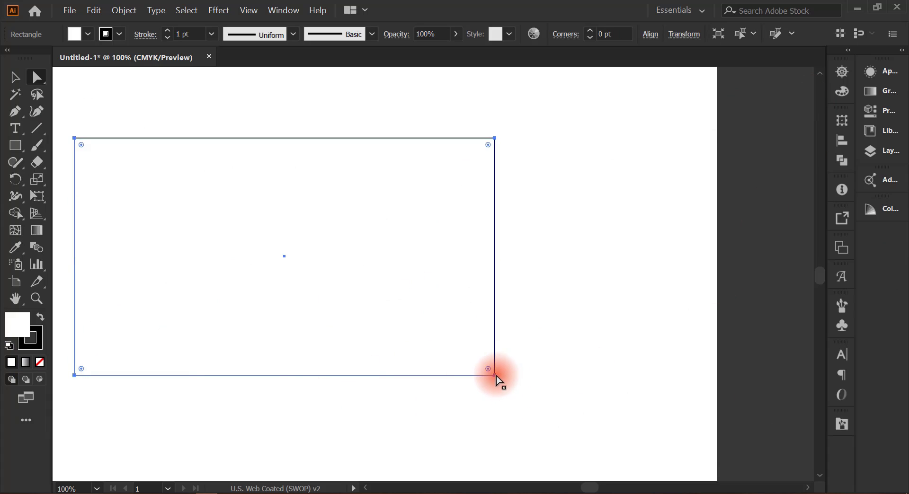
{"action": "left_click", "coordinate": [495, 376]}
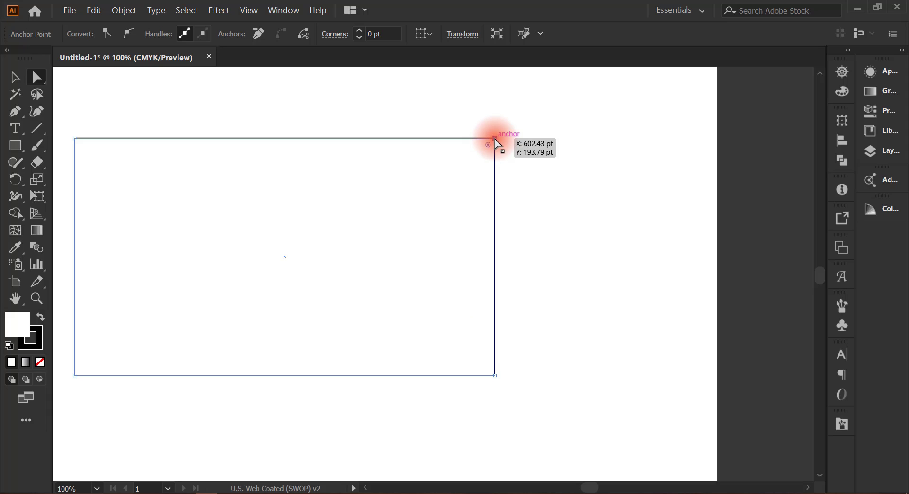
{"action": "left_click_drag", "start_coordinate": [495, 142], "coordinate": [719, 175]}
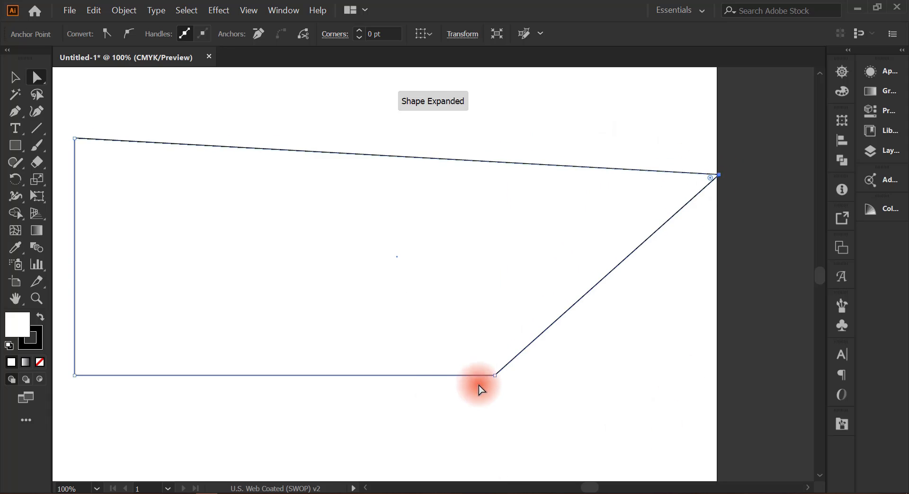
{"action": "left_click_drag", "start_coordinate": [495, 376], "coordinate": [545, 443]}
Select both right-hand anchors of the shape together and nudge them left in 10 pt increments
{"action": "left_click", "coordinate": [732, 163]}
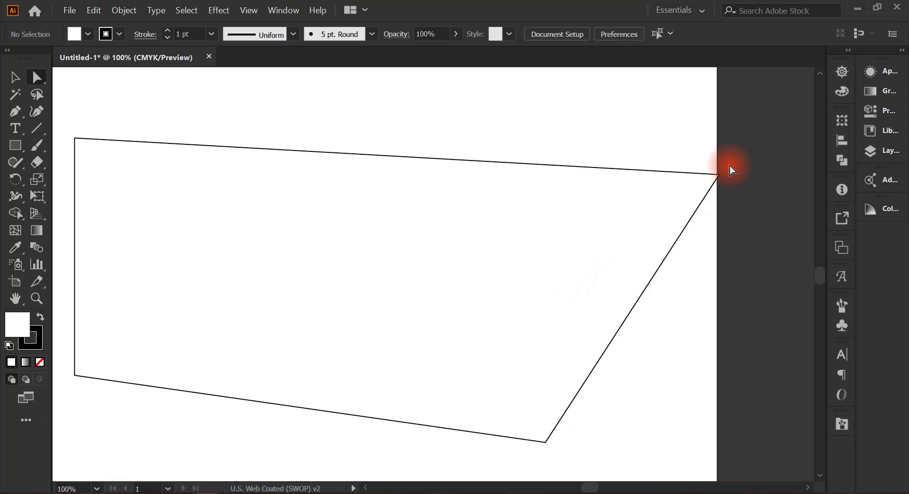
{"action": "left_click_drag", "start_coordinate": [731, 169], "coordinate": [498, 458]}
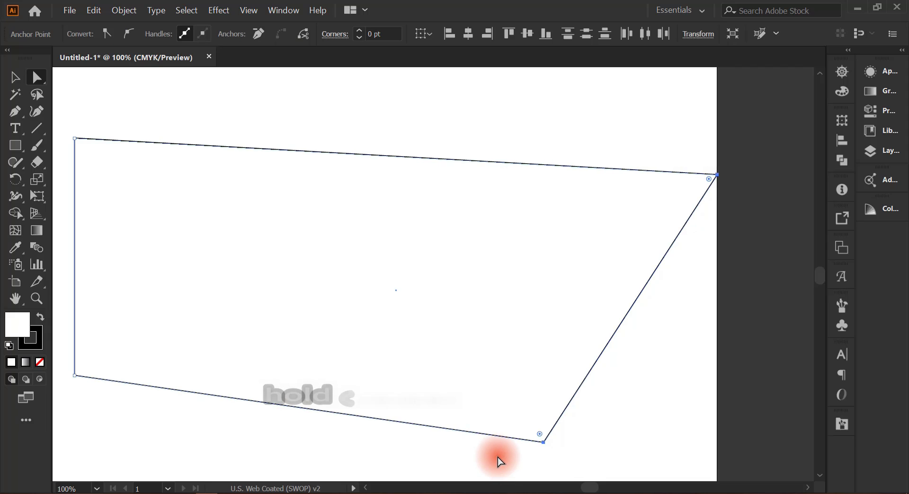
{"action": "key", "text": "shift+Left"}
{"action": "key", "text": "shift+Left"}
{"action": "key", "text": "shift+Left"}
{"action": "key", "text": "shift+Left"}
{"action": "key", "text": "shift+Left"}
{"action": "key", "text": "shift+Left"}
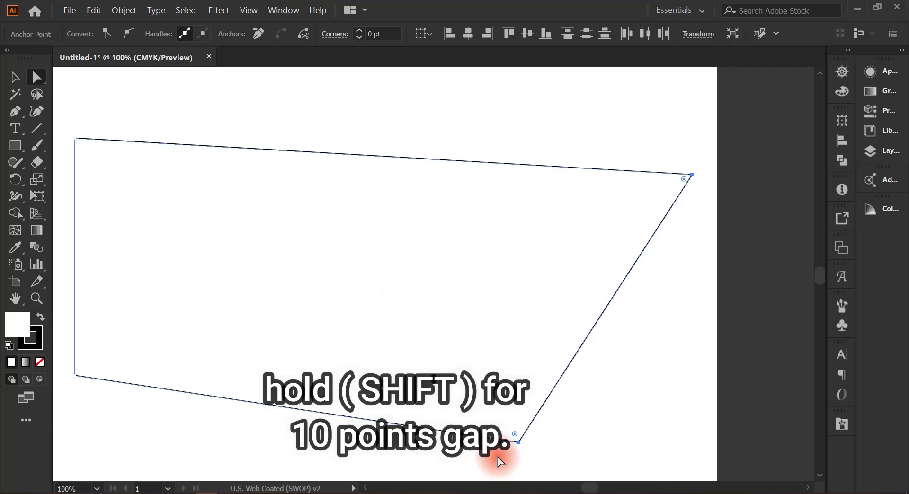
{"action": "key", "text": "shift+Left"}
{"action": "key", "text": "shift+Left"}
{"action": "key", "text": "shift+Left"}
{"action": "key", "text": "shift+Left"}
{"action": "key", "text": "shift+Left"}
{"action": "key", "text": "shift+Left"}
{"action": "key", "text": "shift+Left"}
{"action": "key", "text": "shift+Left"}
{"action": "key", "text": "shift+Left"}
{"action": "key", "text": "shift+Left"}
{"action": "key", "text": "shift+Left"}
{"action": "key", "text": "shift+Left"}
{"action": "key", "text": "shift+Left"}
{"action": "key", "text": "shift+Left"}
{"action": "key", "text": "shift+Left"}
{"action": "key", "text": "shift+Left"}
{"action": "key", "text": "shift+Left"}
{"action": "key", "text": "shift+Left"}
{"action": "key", "text": "shift+Left"}
{"action": "key", "text": "shift+Left"}
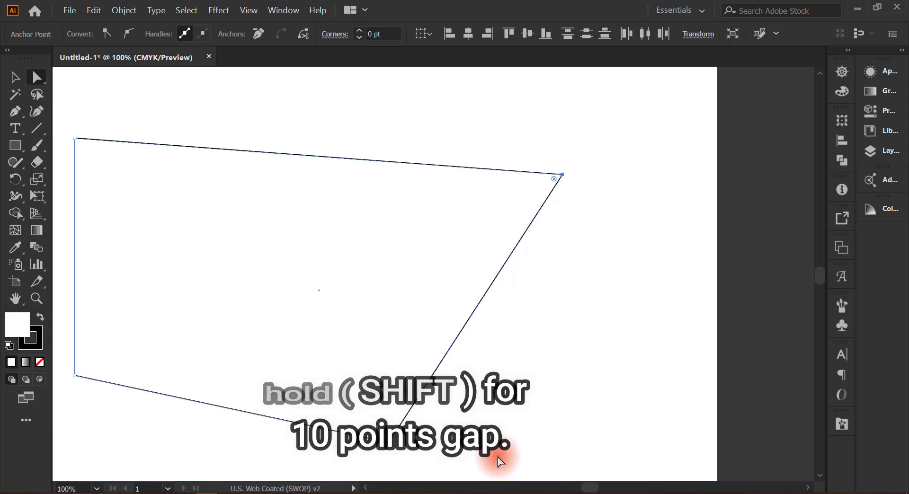
Nudge the two right-hand anchors up and down in 10 pt increments, ending about 20 pt higher
{"action": "key", "text": "shift+Up"}
{"action": "key", "text": "shift+Up"}
{"action": "key", "text": "shift+Up"}
{"action": "key", "text": "shift+Up"}
{"action": "key", "text": "shift+Up"}
{"action": "key", "text": "shift+Up"}
{"action": "key", "text": "shift+Up"}
{"action": "key", "text": "shift+Up"}
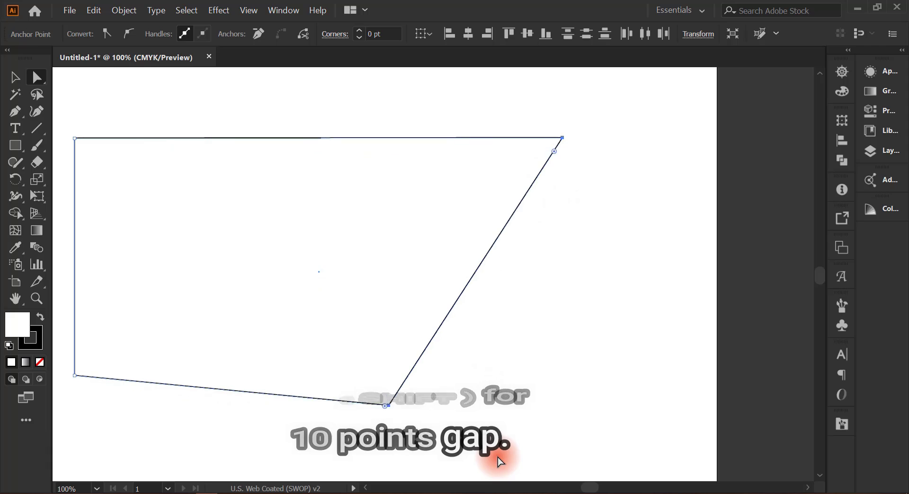
{"action": "key", "text": "shift+Down"}
{"action": "key", "text": "shift+Down"}
{"action": "key", "text": "shift+Down"}
{"action": "key", "text": "shift+Down"}
{"action": "key", "text": "shift+Down"}
{"action": "key", "text": "shift+Down"}
{"action": "key", "text": "shift+Down"}
{"action": "key", "text": "shift+Down"}
{"action": "key", "text": "shift+Down"}
{"action": "key", "text": "shift+Down"}
{"action": "key", "text": "shift+Up"}
{"action": "key", "text": "shift+Up"}
{"action": "key", "text": "shift+Up"}
{"action": "key", "text": "shift+Up"}
{"action": "key", "text": "shift+Up"}
{"action": "key", "text": "shift+Up"}
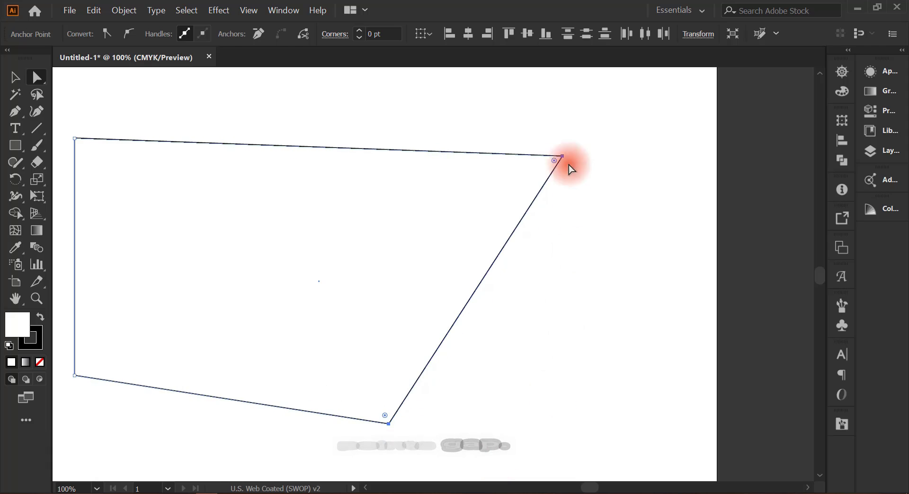
Select the upper-left anchor and nudge it down about 100 pt in 10 pt increments
{"action": "left_click", "coordinate": [74, 138]}
{"action": "key", "text": "shift+Down"}
{"action": "key", "text": "shift+Down"}
{"action": "key", "text": "shift+Down"}
{"action": "key", "text": "shift+Down"}
{"action": "key", "text": "shift+Down"}
{"action": "key", "text": "shift+Down"}
{"action": "key", "text": "shift+Down"}
{"action": "key", "text": "shift+Down"}
{"action": "key", "text": "shift+Down"}
{"action": "key", "text": "shift+Down"}
{"action": "key", "text": "shift+Down"}
{"action": "key", "text": "shift+Down"}
{"action": "key", "text": "shift+Down"}
{"action": "key", "text": "shift+Down"}
{"action": "key", "text": "shift+Down"}
{"action": "key", "text": "shift+Down"}
{"action": "key", "text": "shift+Down"}
{"action": "key", "text": "shift+Down"}
{"action": "key", "text": "shift+Down"}
{"action": "key", "text": "shift+Down"}
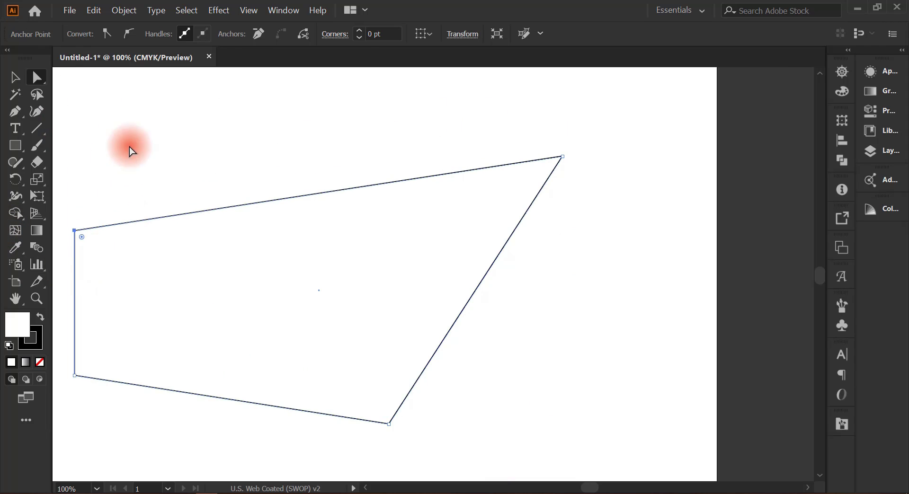
Move the upper-left anchor across the shape beyond its right side so that two edges cross
{"action": "left_click_drag", "start_coordinate": [75, 232], "coordinate": [651, 429]}
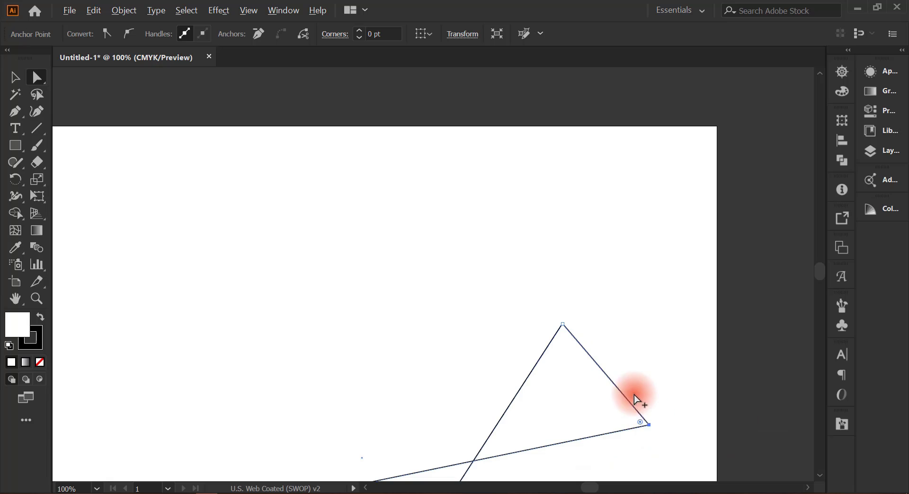
{"action": "left_click_drag", "start_coordinate": [608, 371], "coordinate": [711, 159]}
{"action": "scroll", "coordinate": [701, 235], "scroll_direction": "down", "scroll_amount": 1}
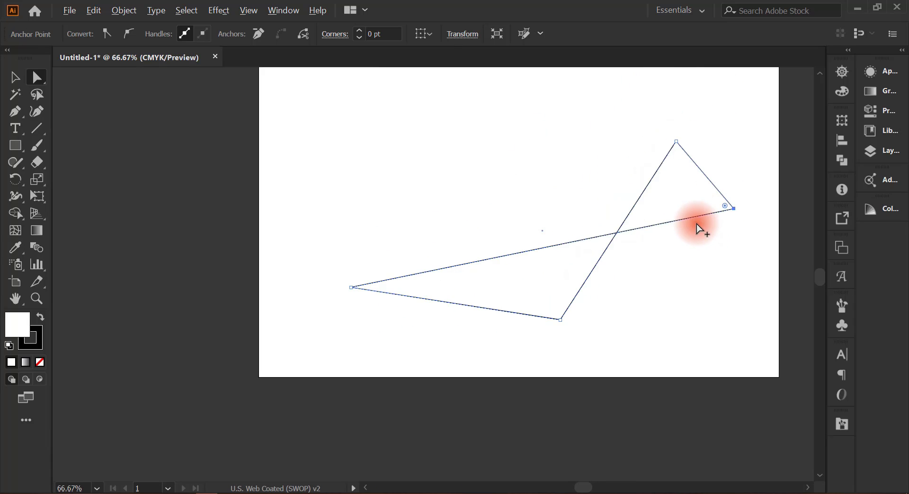
{"action": "scroll", "coordinate": [700, 230], "scroll_direction": "down", "scroll_amount": 1}
{"action": "scroll", "coordinate": [698, 230], "scroll_direction": "up", "scroll_amount": 1}
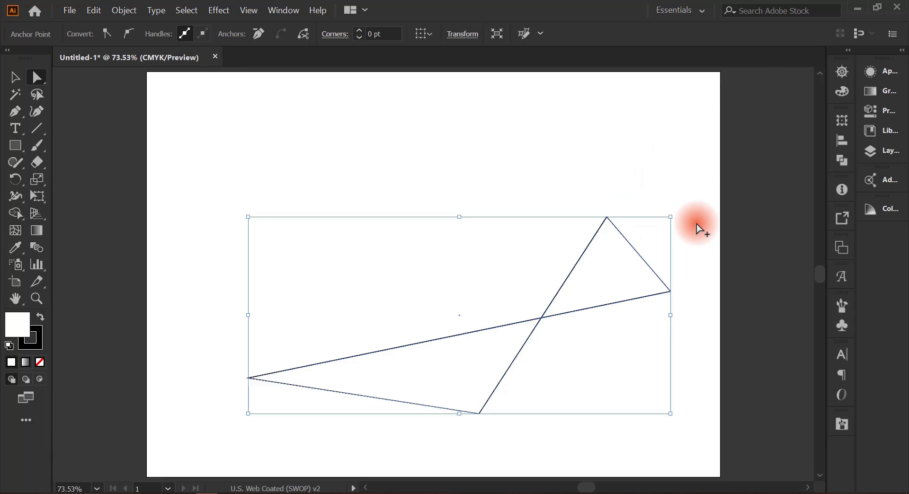
Convert the crossed shape's uppermost anchor to a smooth point and back to a corner point
{"action": "scroll", "coordinate": [698, 227], "scroll_direction": "up", "scroll_amount": 1}
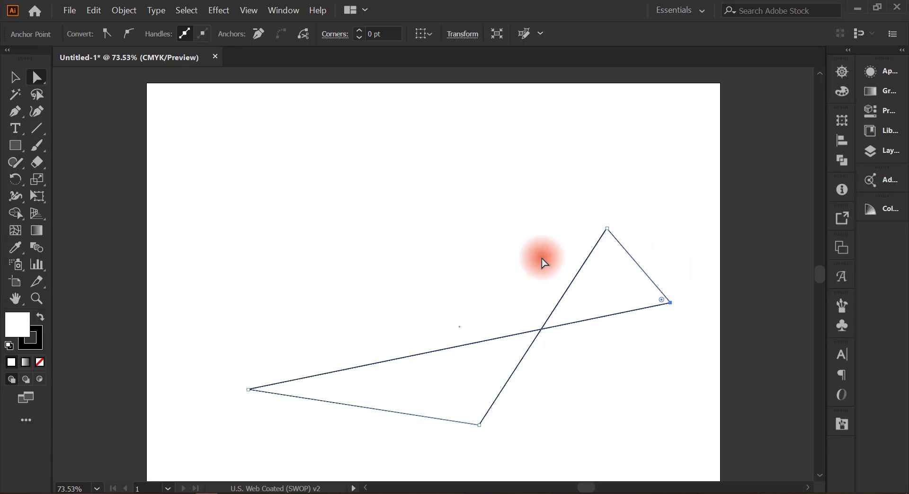
{"action": "left_click", "coordinate": [607, 228], "text": "shift"}
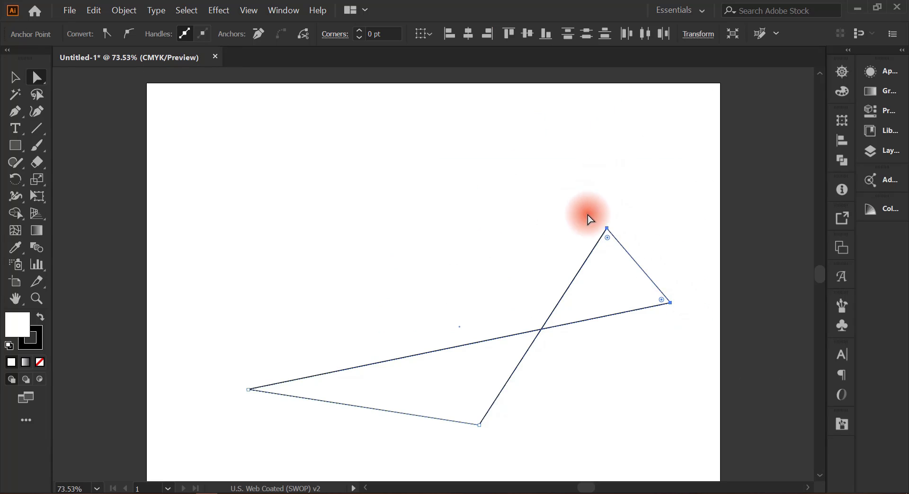
{"action": "left_click_drag", "start_coordinate": [587, 217], "coordinate": [631, 250]}
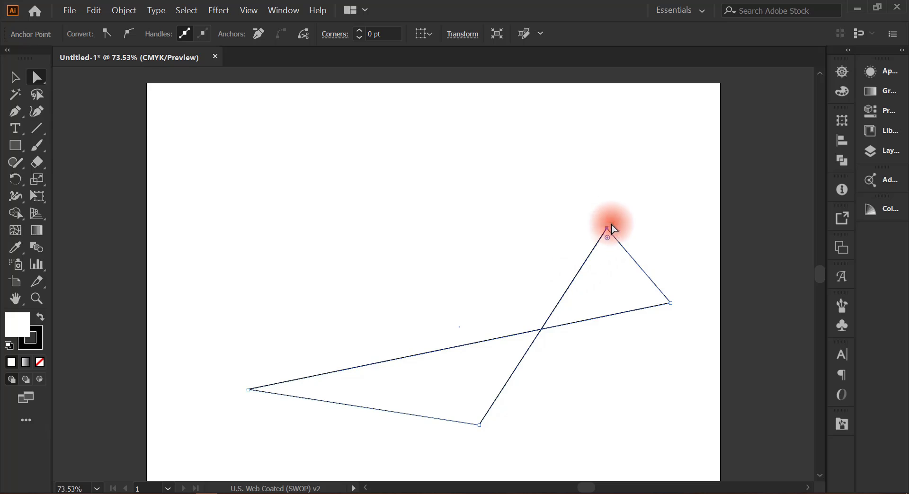
{"action": "left_click", "coordinate": [127, 34]}
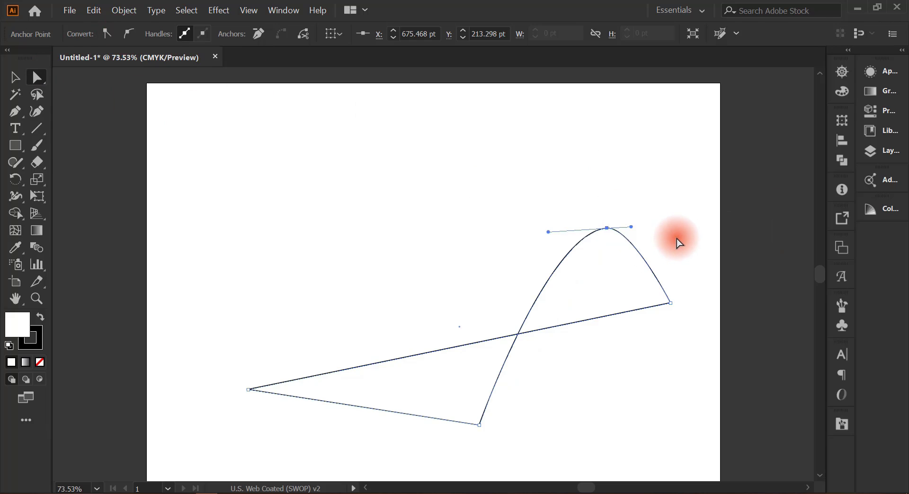
{"action": "left_click", "coordinate": [113, 33]}
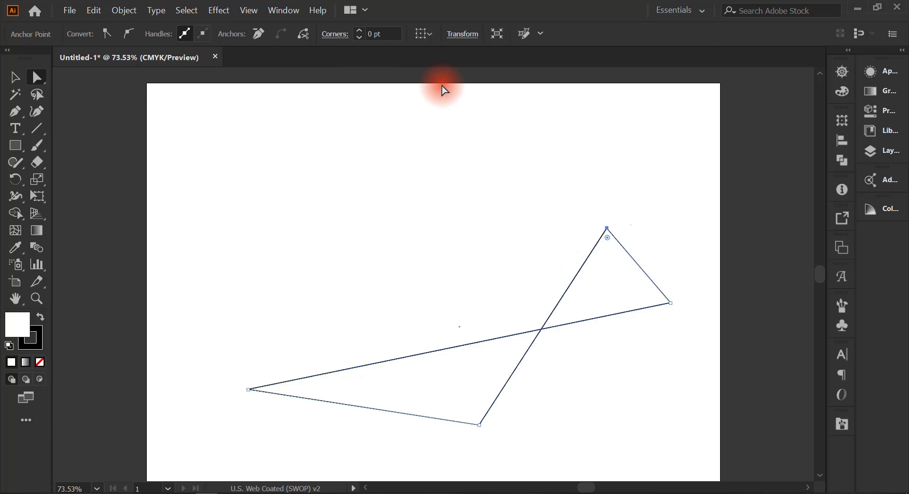
Select the entire crossed shape and delete it from the artboard
{"action": "scroll", "coordinate": [469, 229], "scroll_direction": "right", "scroll_amount": 1}
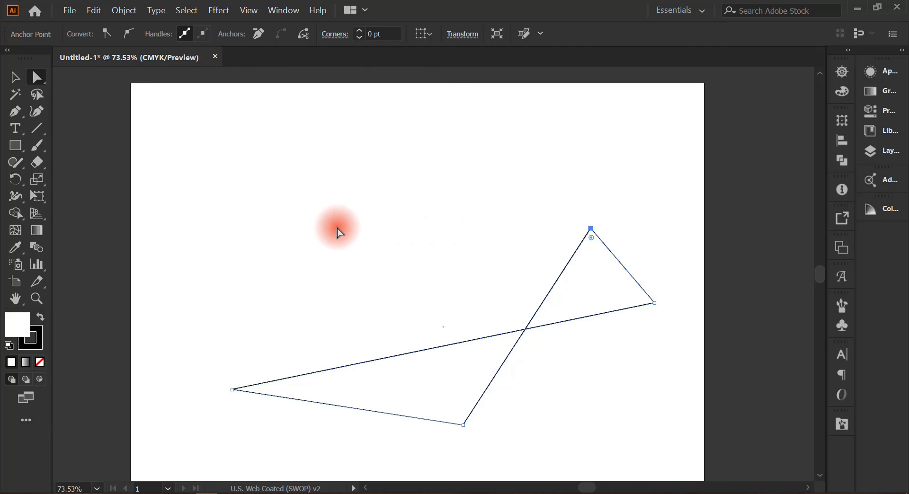
{"action": "left_click_drag", "start_coordinate": [230, 191], "coordinate": [609, 413]}
{"action": "key", "text": "Delete"}
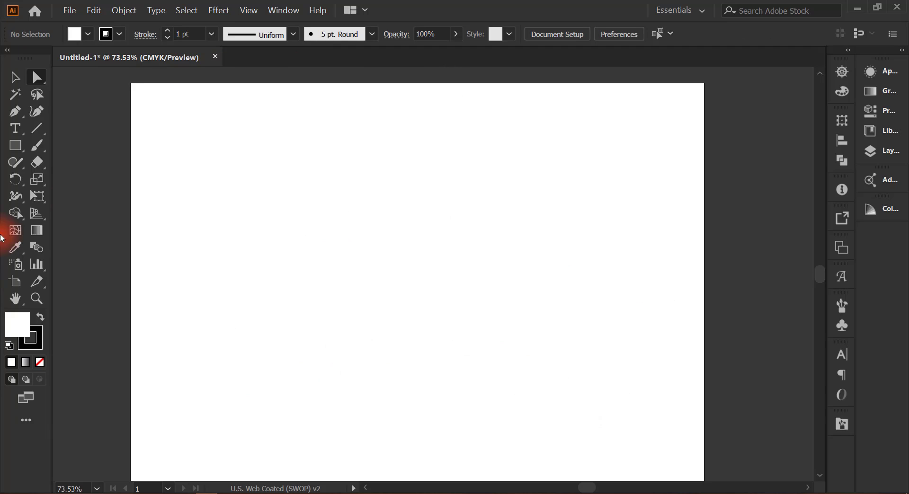
Draw a circle about 410 pt in diameter from its centre in the middle of the artboard
{"action": "left_click_drag", "start_coordinate": [21, 155], "coordinate": [109, 182]}
{"action": "mouse_move", "coordinate": [387, 295]}
{"action": "left_mouse_down"}
{"action": "mouse_move", "coordinate": [449, 345]}
{"action": "mouse_move", "coordinate": [527, 385]}
{"action": "left_mouse_up"}
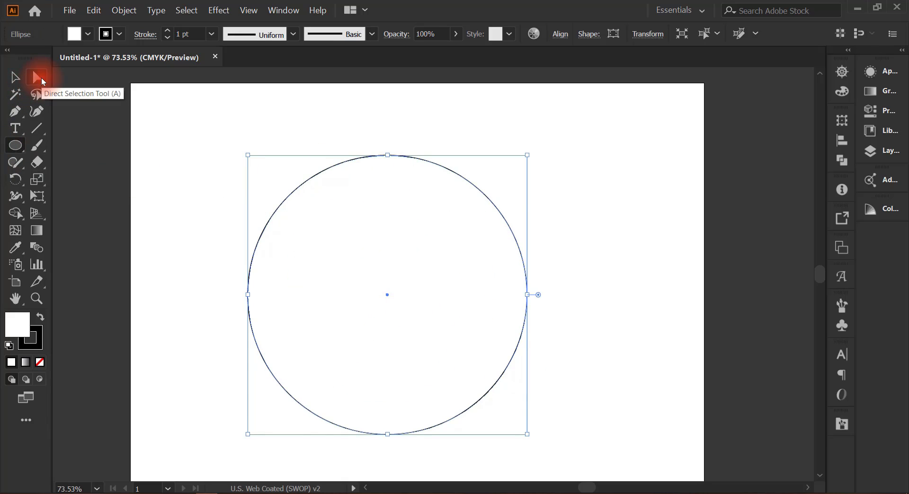
Reshape the circle's top by swinging its top anchor's direction handle with the Direct Selection tool, and delete the distorted shape
{"action": "left_click", "coordinate": [41, 79]}
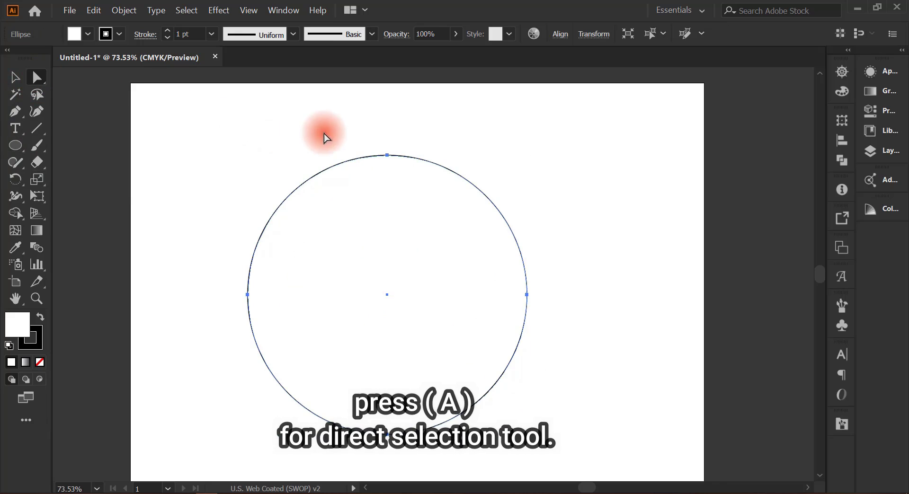
{"action": "left_click", "coordinate": [387, 156]}
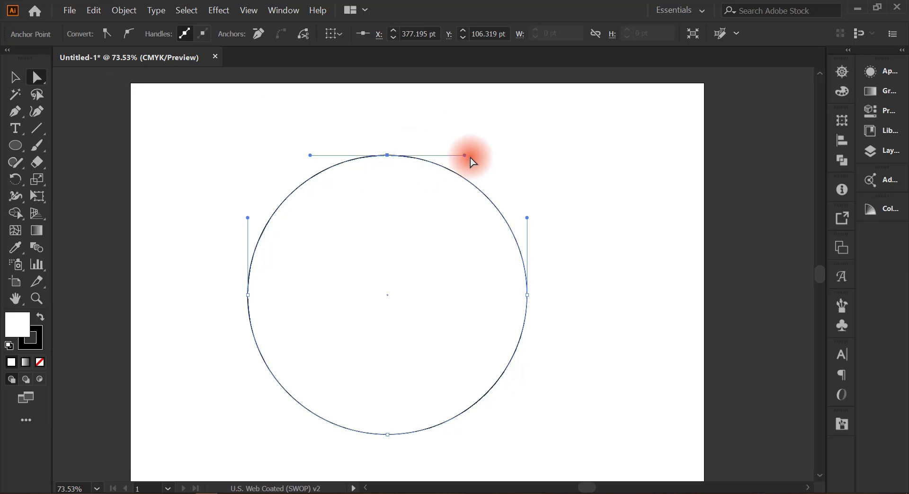
{"action": "left_click_drag", "start_coordinate": [465, 159], "coordinate": [454, 222]}
{"action": "left_click_drag", "start_coordinate": [408, 256], "coordinate": [376, 261]}
{"action": "mouse_move", "coordinate": [391, 419]}
{"action": "left_mouse_down"}
{"action": "mouse_move", "coordinate": [403, 466]}
{"action": "mouse_move", "coordinate": [386, 434]}
{"action": "left_mouse_up"}
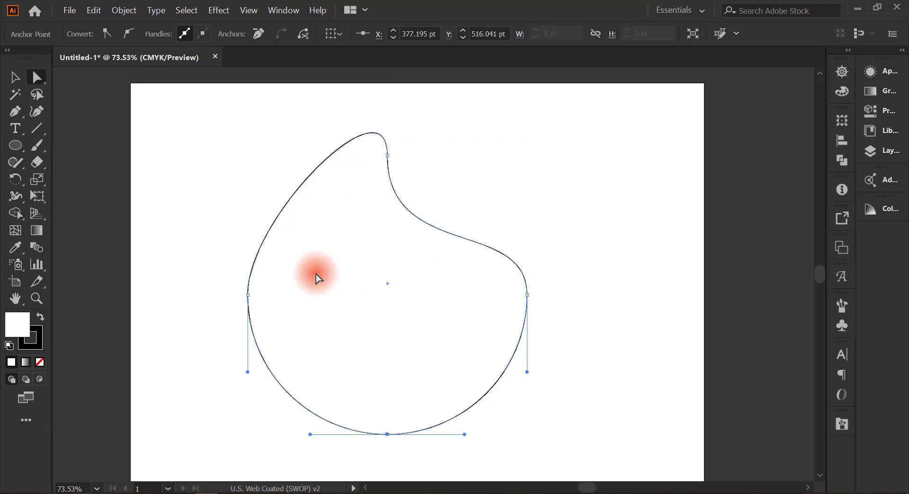
{"action": "key", "text": "Delete"}
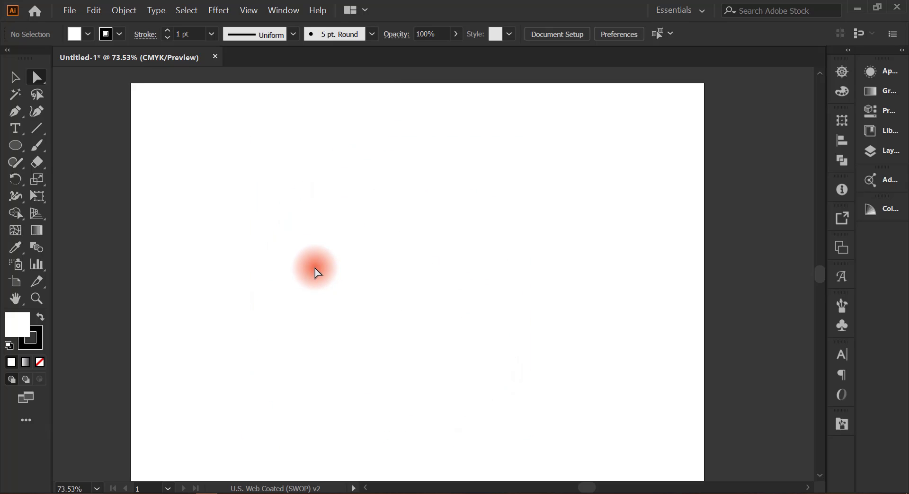
Draw a new circle about 447 pt in diameter from its centre near the middle of the artboard
{"action": "left_click", "coordinate": [13, 144]}
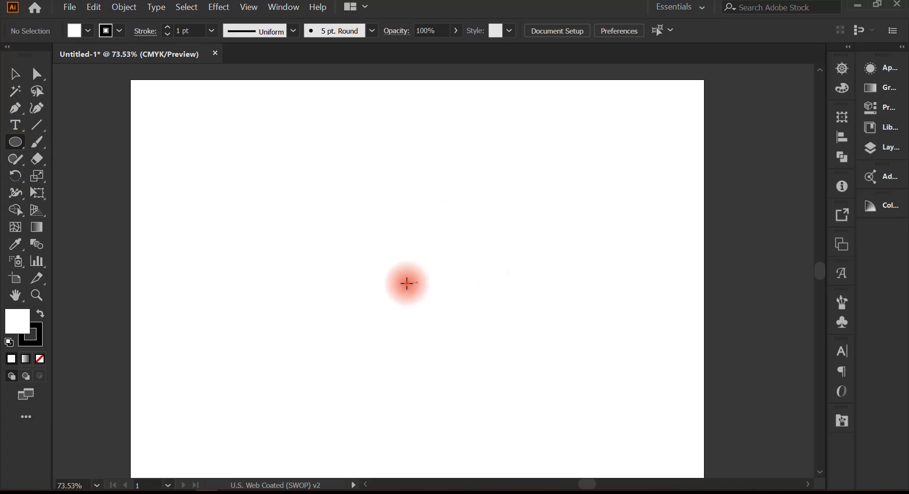
{"action": "left_click_drag", "start_coordinate": [407, 286], "coordinate": [559, 364]}
Delete the circle's top anchor and its right anchor so only the lower-left quarter arc is left
{"action": "key", "text": "a"}
{"action": "left_click", "coordinate": [254, 286]}
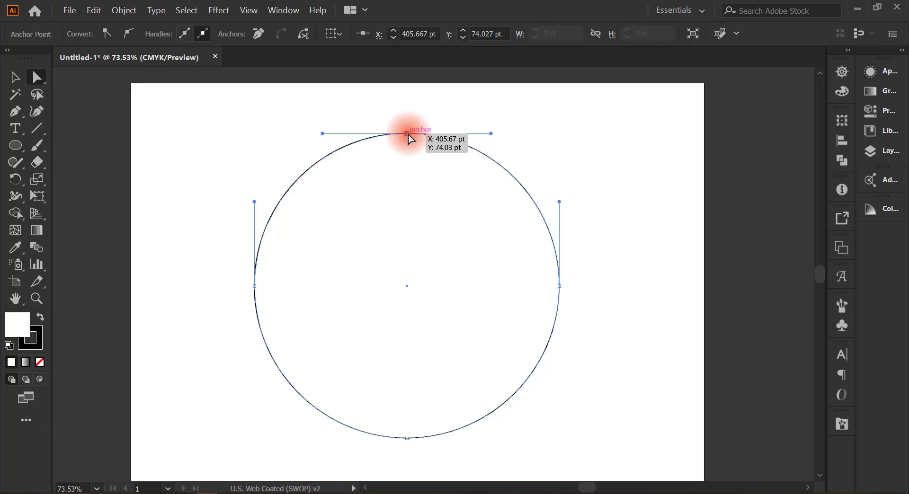
{"action": "key", "text": "Delete"}
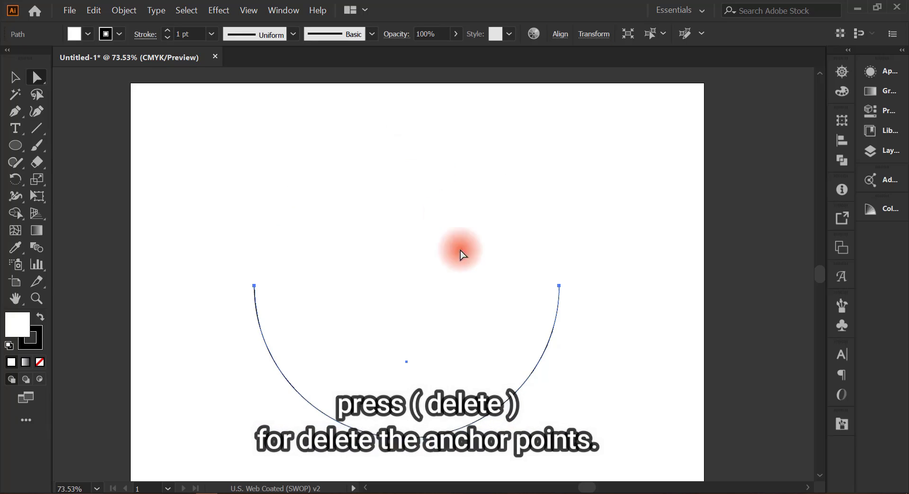
{"action": "left_click", "coordinate": [559, 286]}
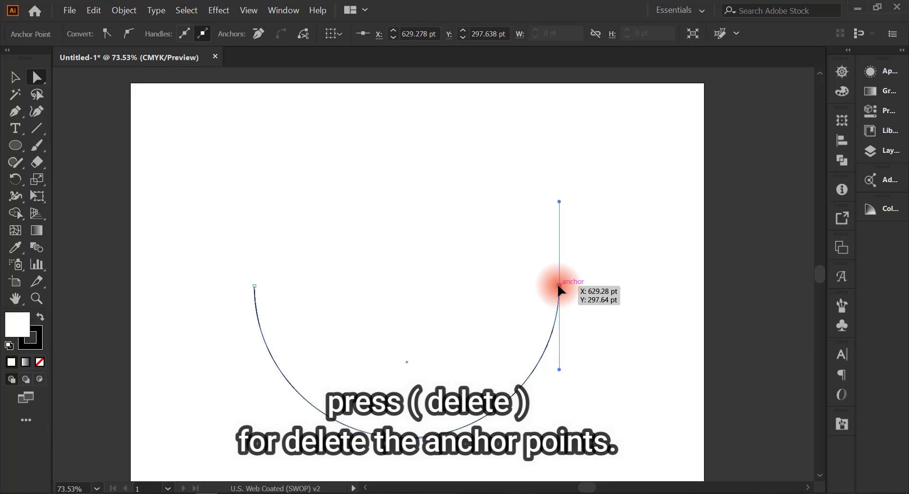
{"action": "key", "text": "Delete"}
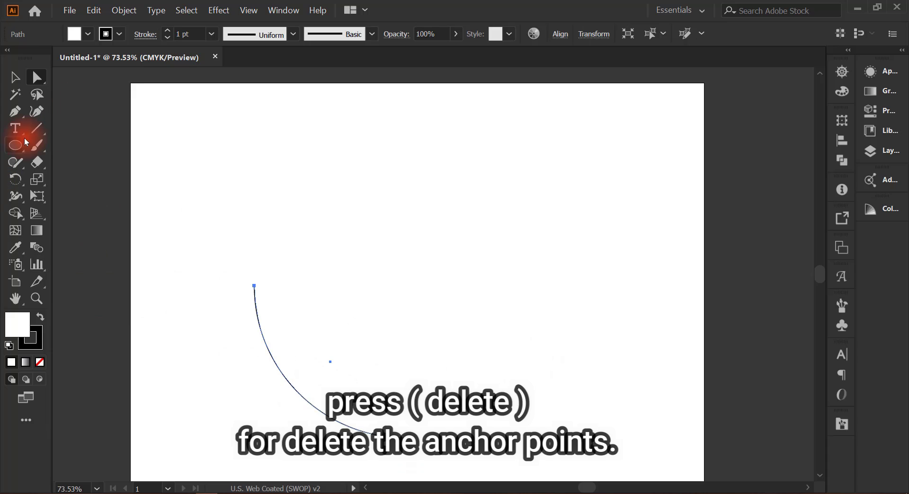
Draw a square from its centre above the arc with the Rectangle tool
{"action": "left_click", "coordinate": [13, 148]}
{"action": "left_click_drag", "start_coordinate": [14, 148], "coordinate": [102, 148]}
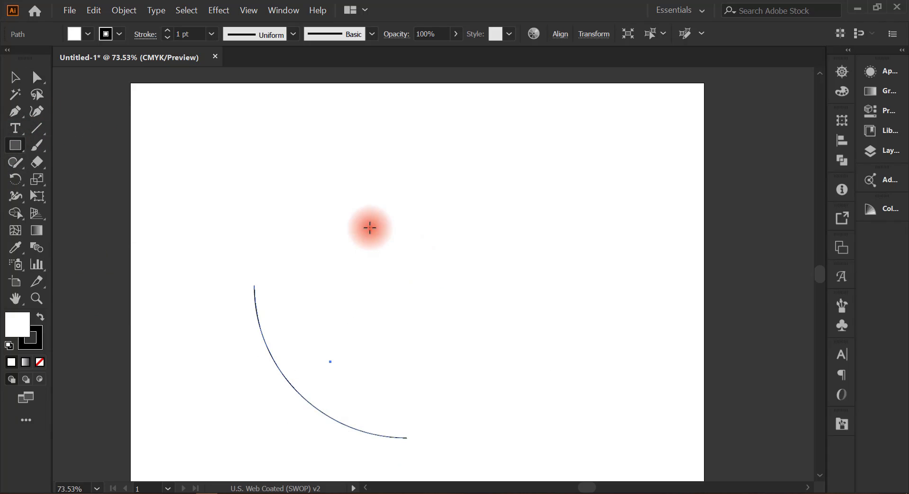
{"action": "left_click_drag", "start_coordinate": [369, 220], "coordinate": [449, 303]}
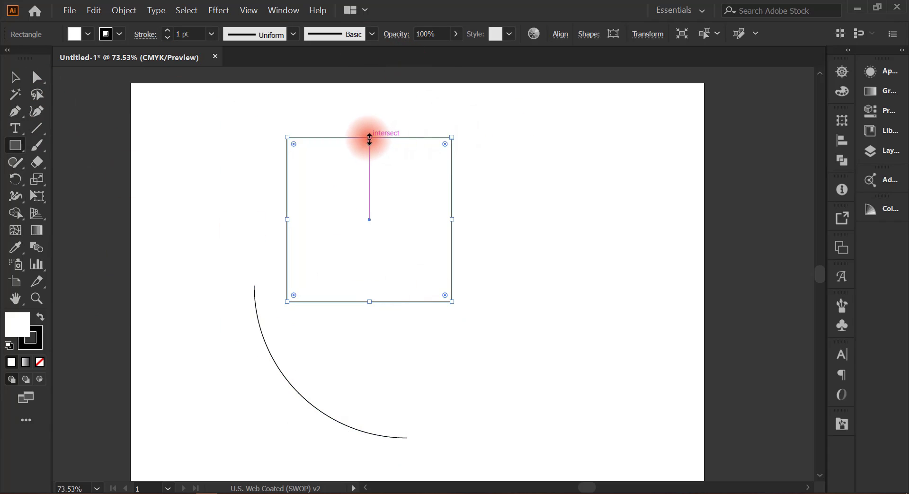
Delete the square's upper-right anchor with the Direct Selection tool, leaving an open L-shaped path
{"action": "key", "text": "a"}
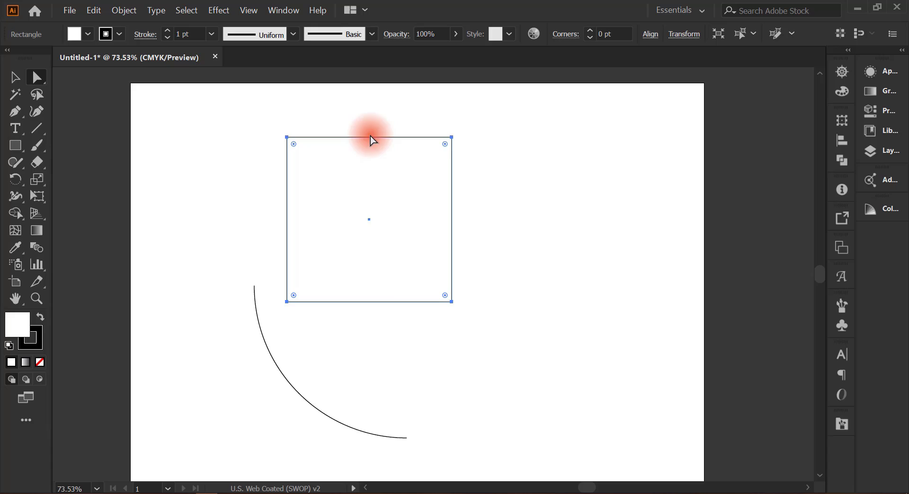
{"action": "left_click", "coordinate": [451, 137]}
{"action": "key", "text": "Delete"}
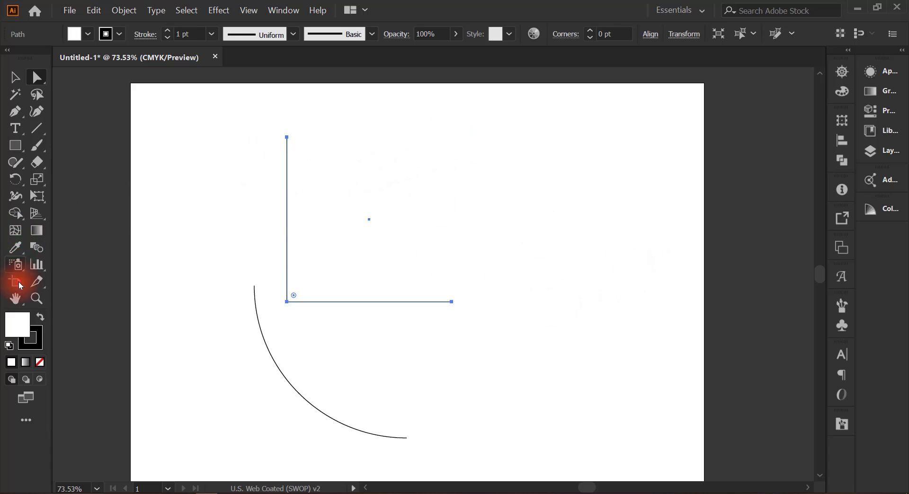
Draw a second square about 249 pt wide from its centre, overlapping the right end of the L-shaped path
{"action": "left_click", "coordinate": [15, 145]}
{"action": "right_click", "coordinate": [15, 145]}
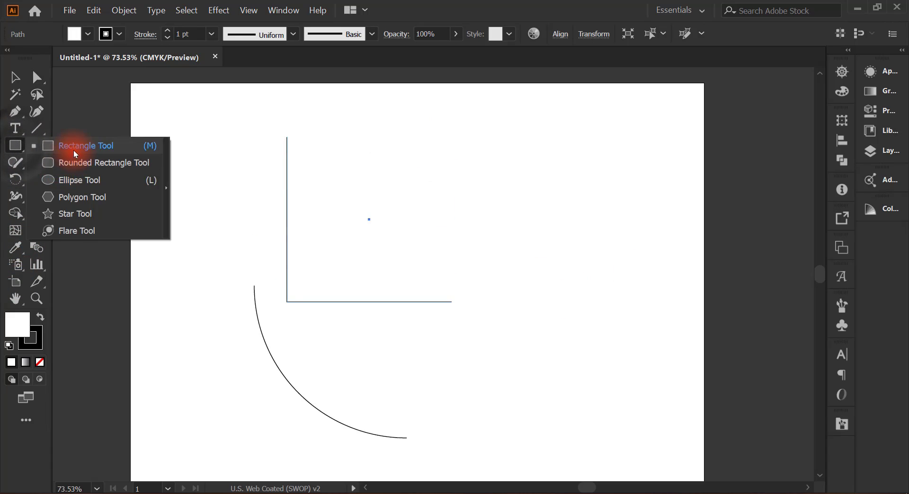
{"action": "left_click", "coordinate": [74, 151]}
{"action": "mouse_move", "coordinate": [488, 231]}
{"action": "left_mouse_down"}
{"action": "mouse_move", "coordinate": [572, 266]}
{"action": "mouse_move", "coordinate": [550, 154]}
{"action": "left_mouse_up"}
Round all four corners of the new square together into a circle with the Selection tool, and undo the rounding
{"action": "left_click", "coordinate": [22, 81]}
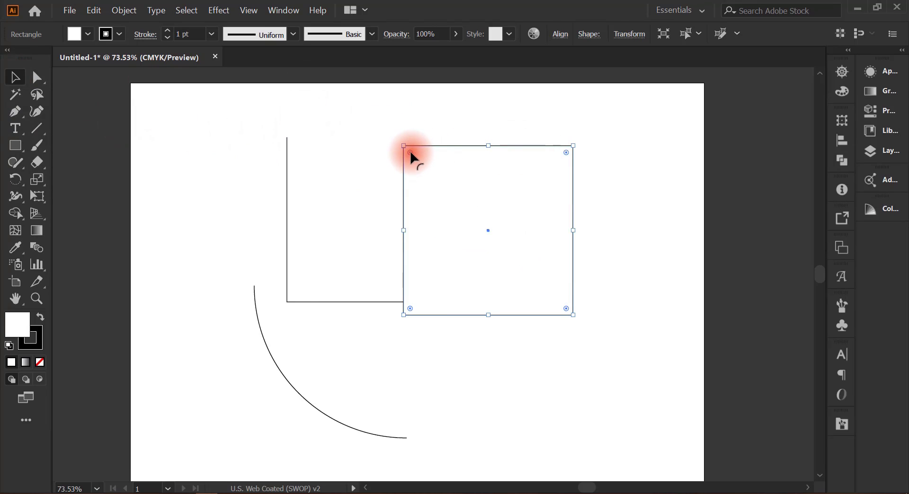
{"action": "left_click_drag", "start_coordinate": [411, 152], "coordinate": [562, 236]}
{"action": "key", "text": "ctrl+z"}
{"action": "left_click_drag", "start_coordinate": [410, 152], "coordinate": [545, 226]}
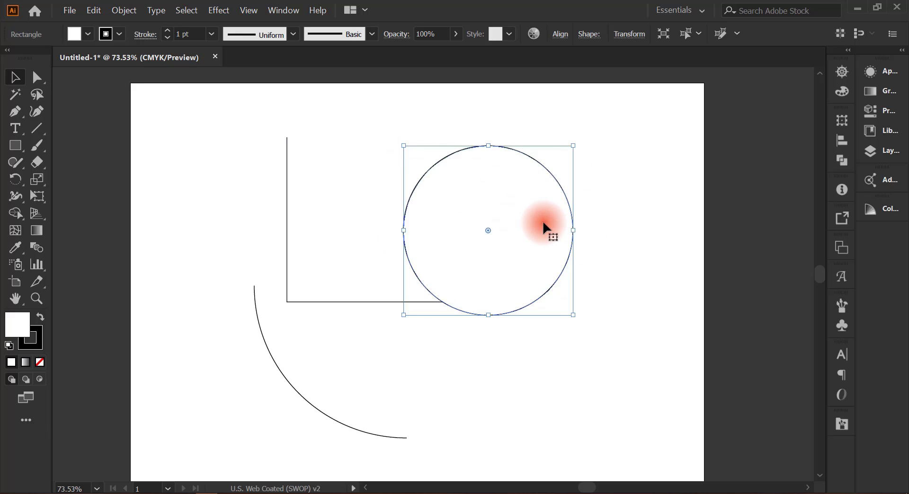
{"action": "key", "text": "ctrl+z"}
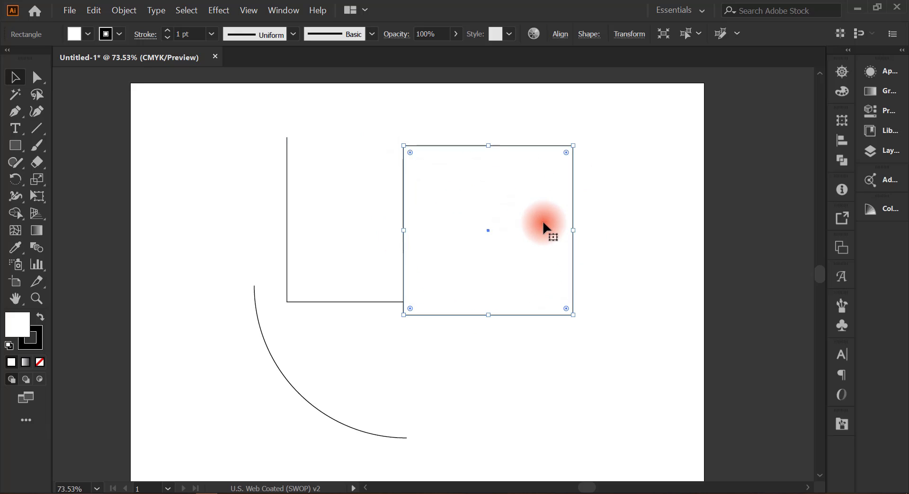
Round only the square's upper-left corner to its maximum radius, undo it, and repeat the rounding and undo once more
{"action": "left_click", "coordinate": [404, 149]}
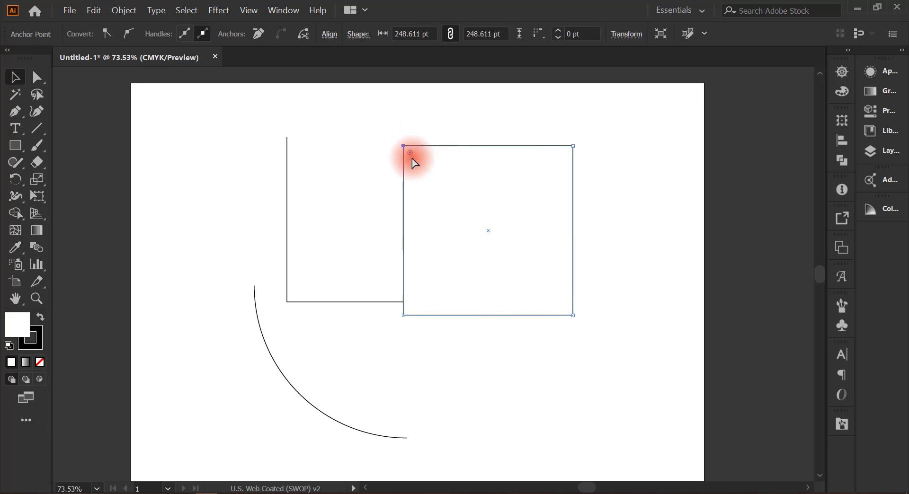
{"action": "left_click_drag", "start_coordinate": [410, 153], "coordinate": [537, 230]}
{"action": "key", "text": "ctrl+z"}
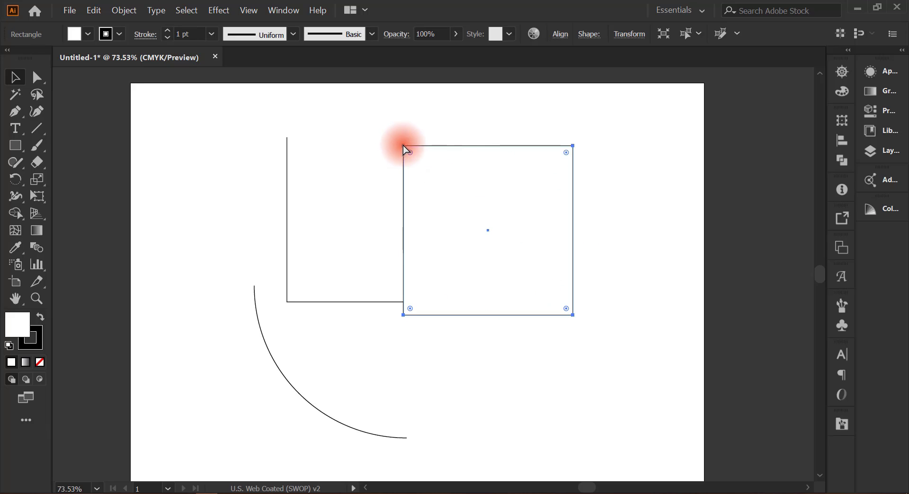
{"action": "left_click", "coordinate": [403, 148]}
{"action": "left_click_drag", "start_coordinate": [410, 152], "coordinate": [663, 268]}
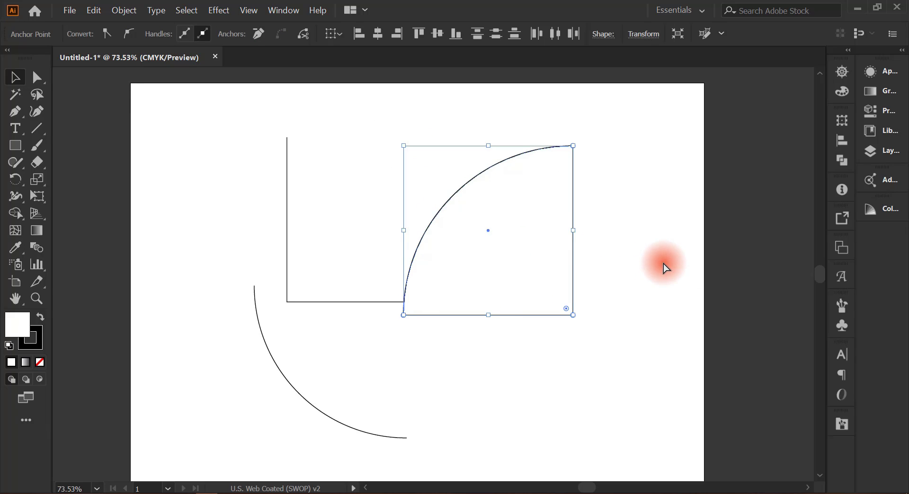
{"action": "key", "text": "ctrl+z"}
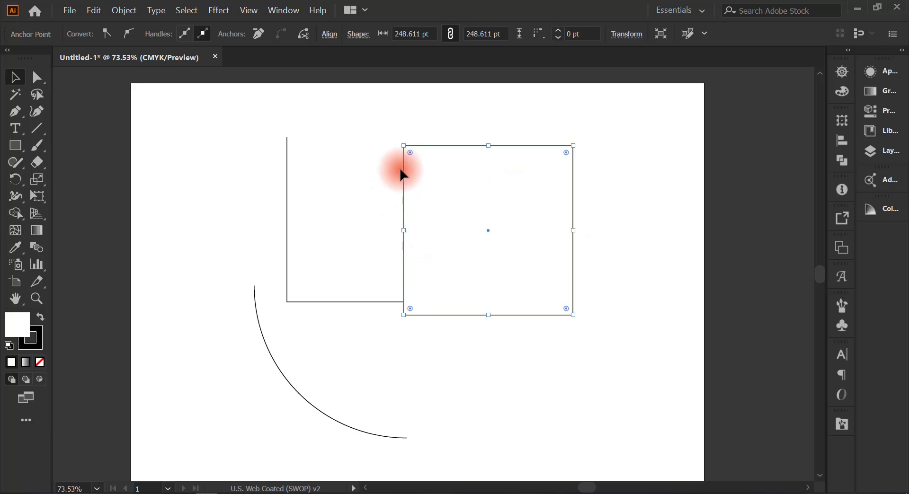